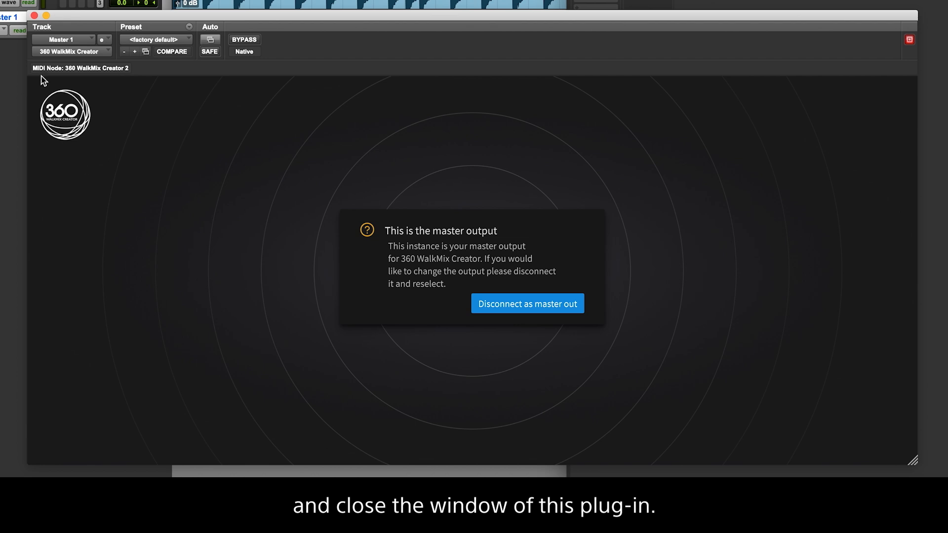
- Close the Master 1 plug-in window and mute the second audio track, which has no 360 WalkMix Creator insert
{"action": "left_click", "coordinate": [35, 20]}
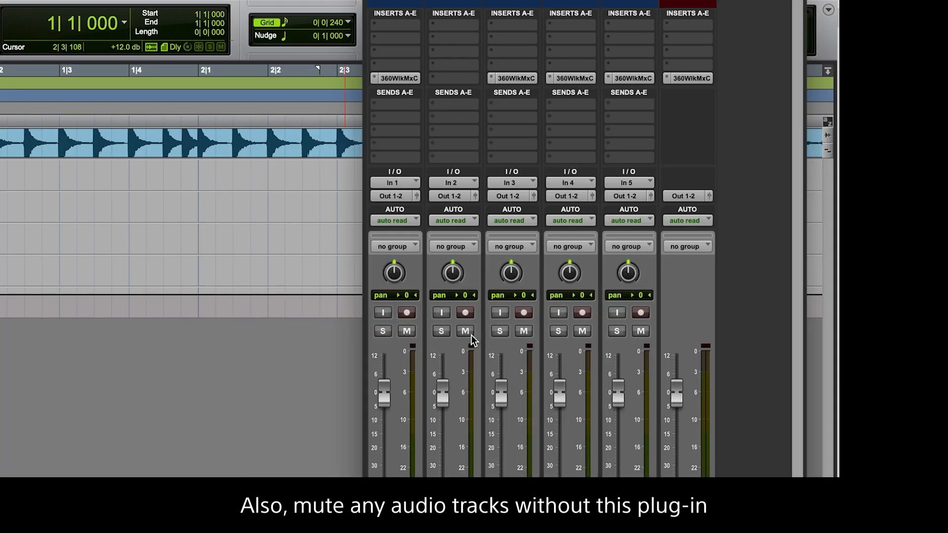
{"action": "left_click", "coordinate": [467, 332]}
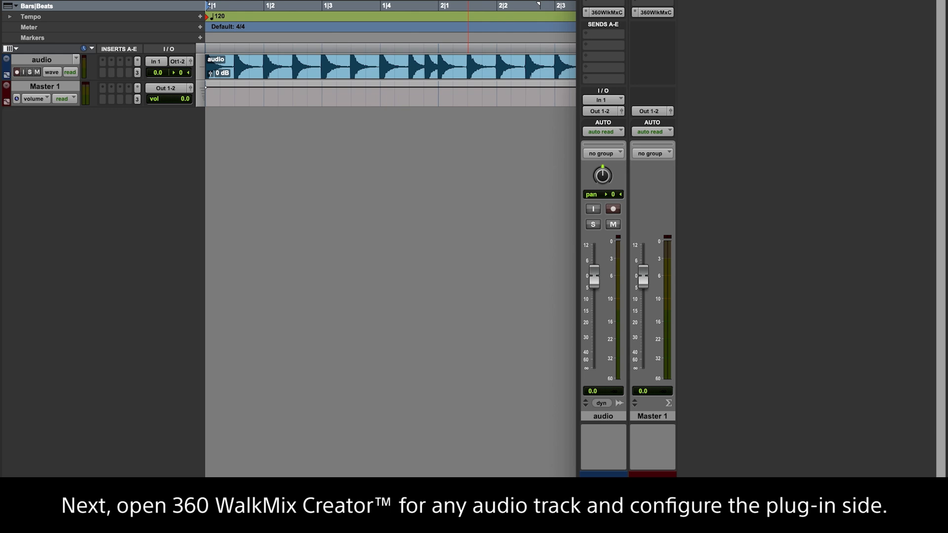
- In the audio track's 360 WalkMix Creator device settings, set the output sample rate to 48000 and the output buffer size to 1024
{"action": "left_click", "coordinate": [612, 16]}
{"action": "left_click", "coordinate": [679, 465]}
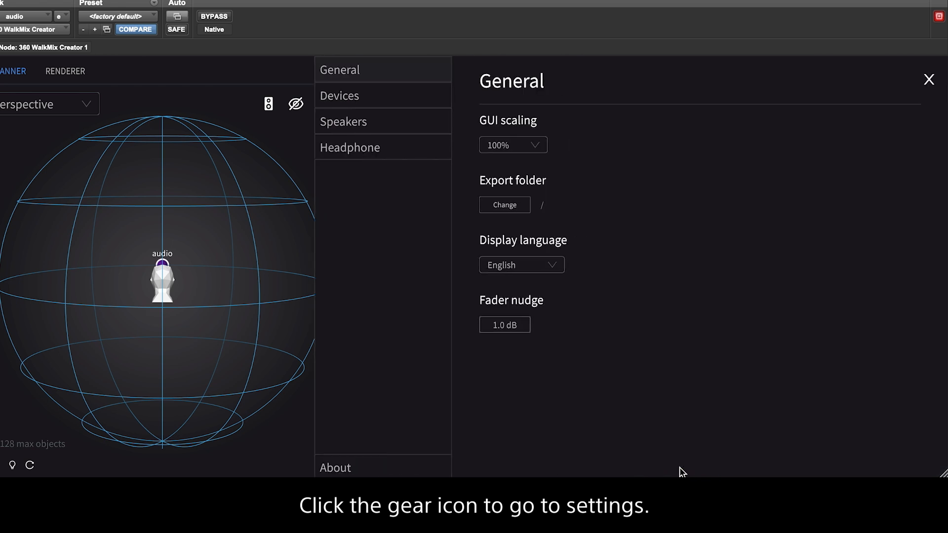
{"action": "left_click", "coordinate": [430, 91]}
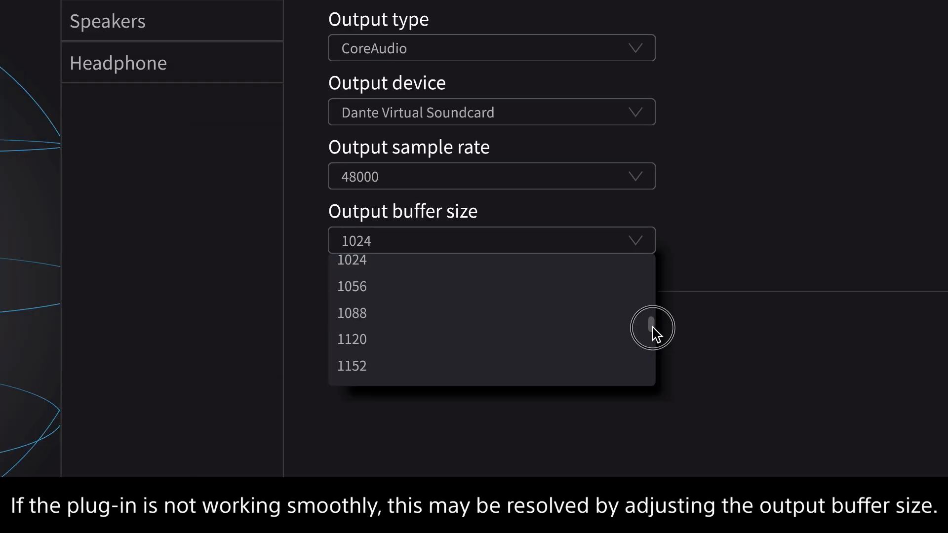
{"action": "left_click_drag", "start_coordinate": [653, 327], "coordinate": [654, 380]}
{"action": "left_click", "coordinate": [605, 385]}
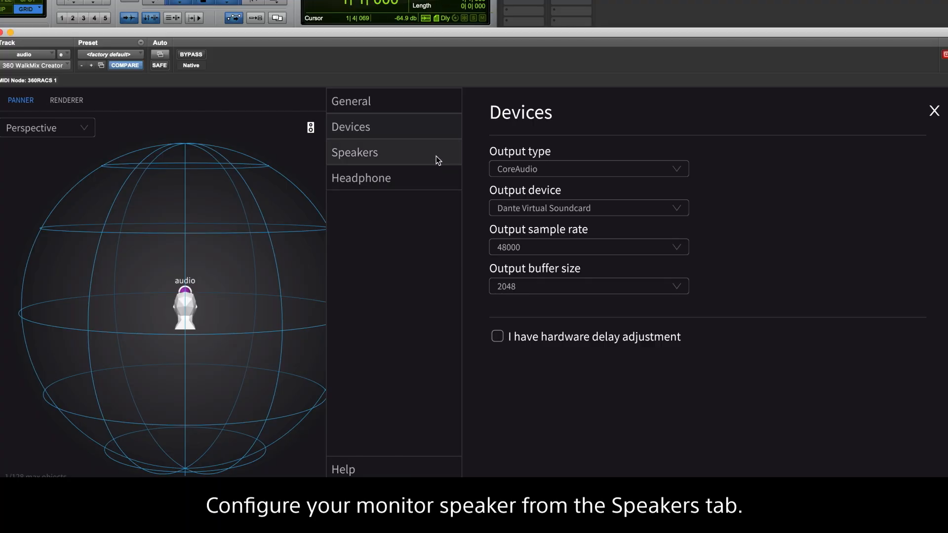
- Set the speaker layout to 13.0(5.0.5+3B) in the speaker settings
{"action": "left_click", "coordinate": [436, 156]}
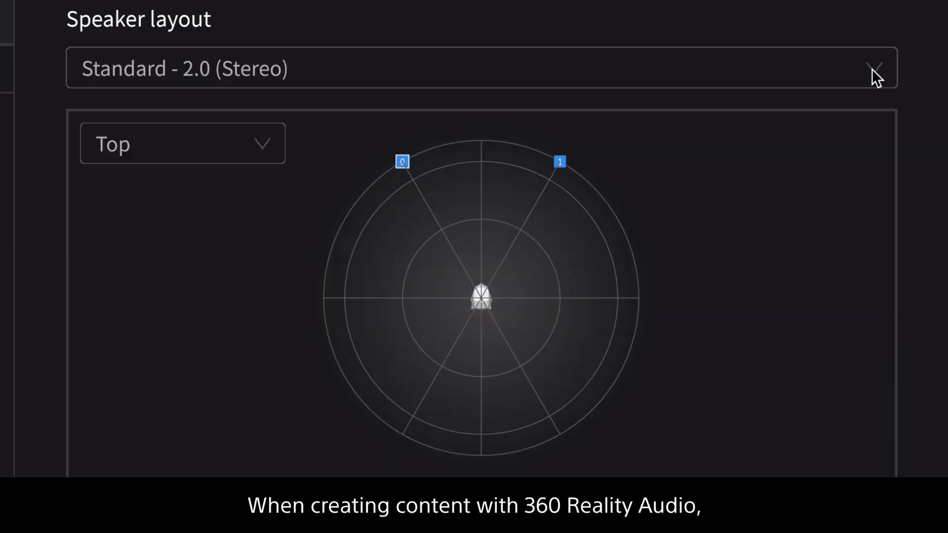
{"action": "left_click", "coordinate": [901, 109]}
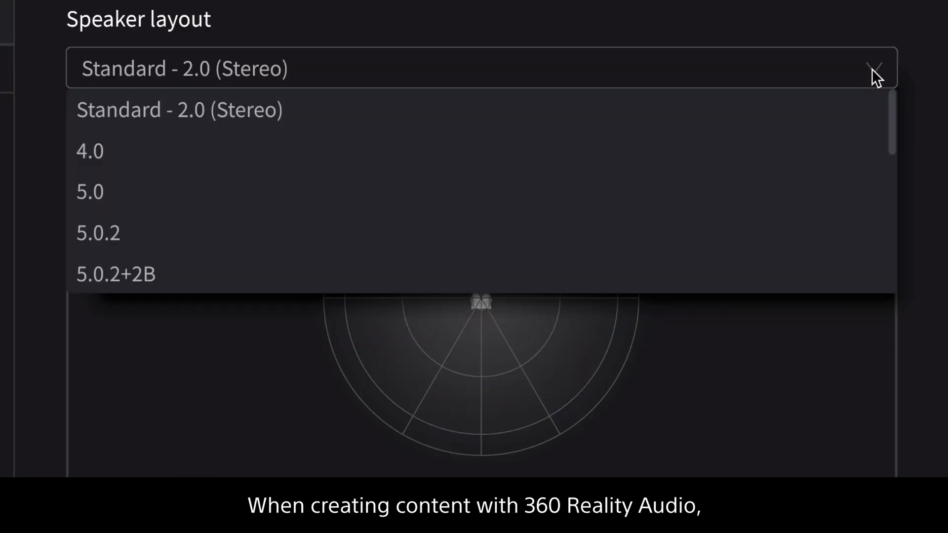
{"action": "left_click_drag", "start_coordinate": [892, 130], "coordinate": [895, 240]}
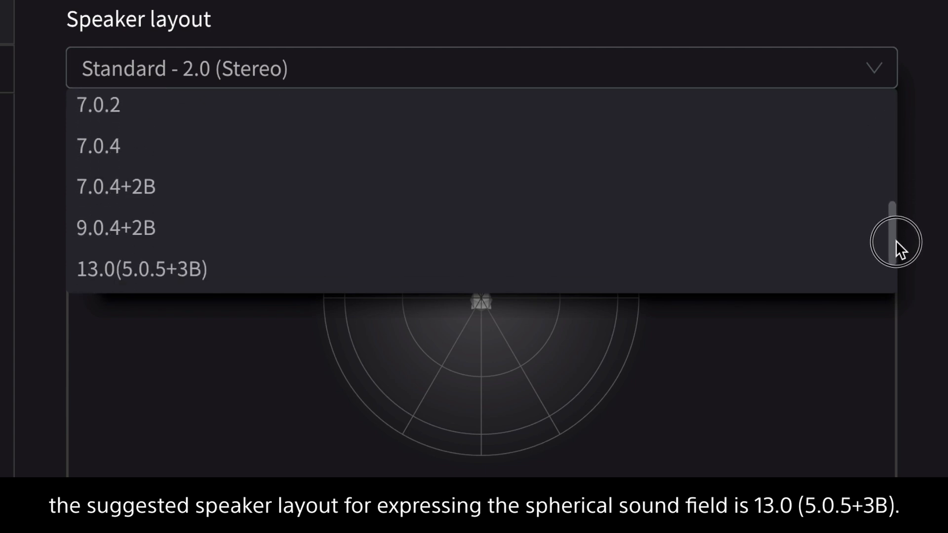
{"action": "left_click", "coordinate": [339, 268]}
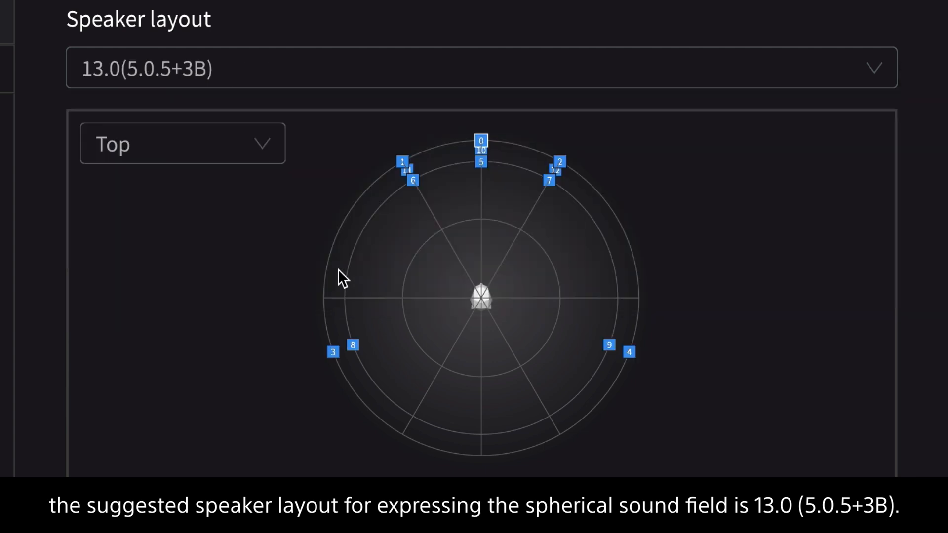
- Switch the speaker layout preview to Perspective and rotate it to inspect the speaker arrangement
{"action": "left_click", "coordinate": [262, 149]}
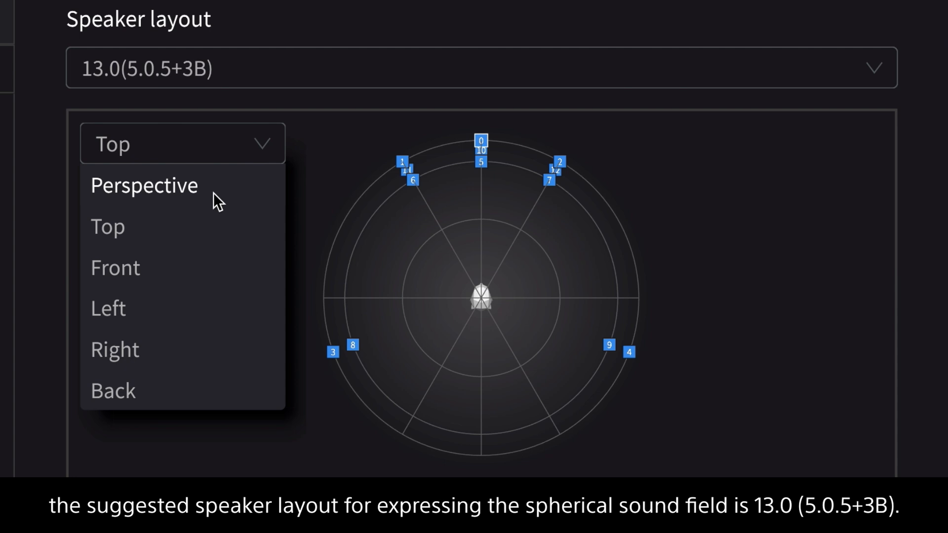
{"action": "left_click", "coordinate": [249, 201]}
{"action": "left_click_drag", "start_coordinate": [753, 241], "coordinate": [459, 333]}
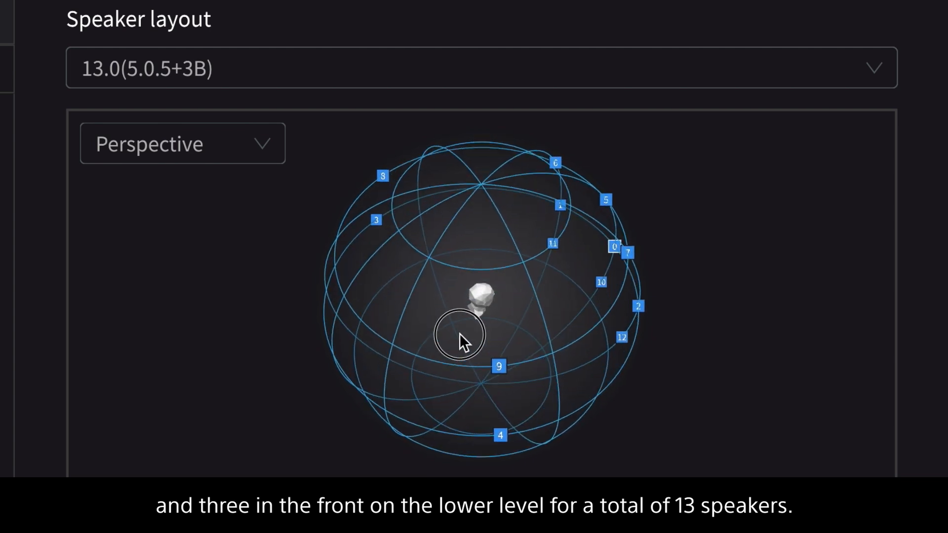
{"action": "left_click", "coordinate": [882, 78]}
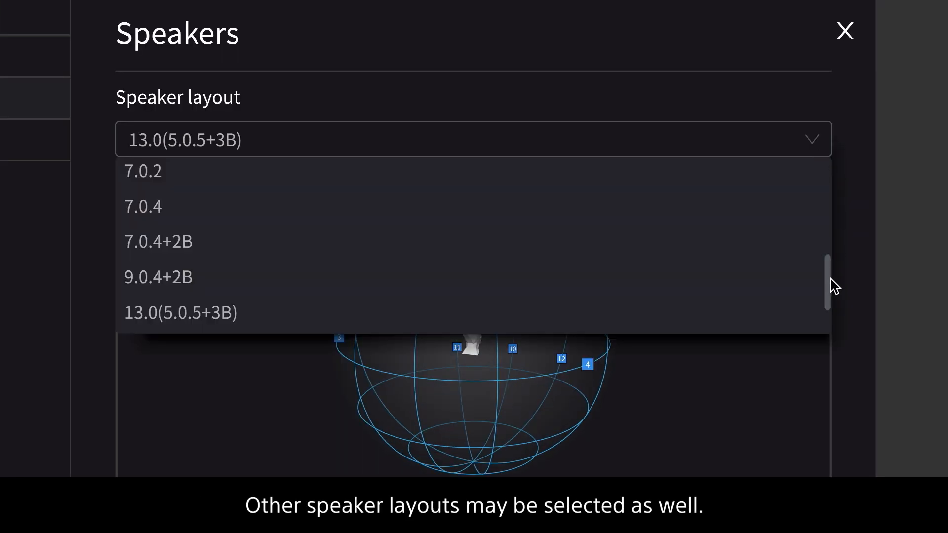
{"action": "left_click_drag", "start_coordinate": [829, 284], "coordinate": [821, 197]}
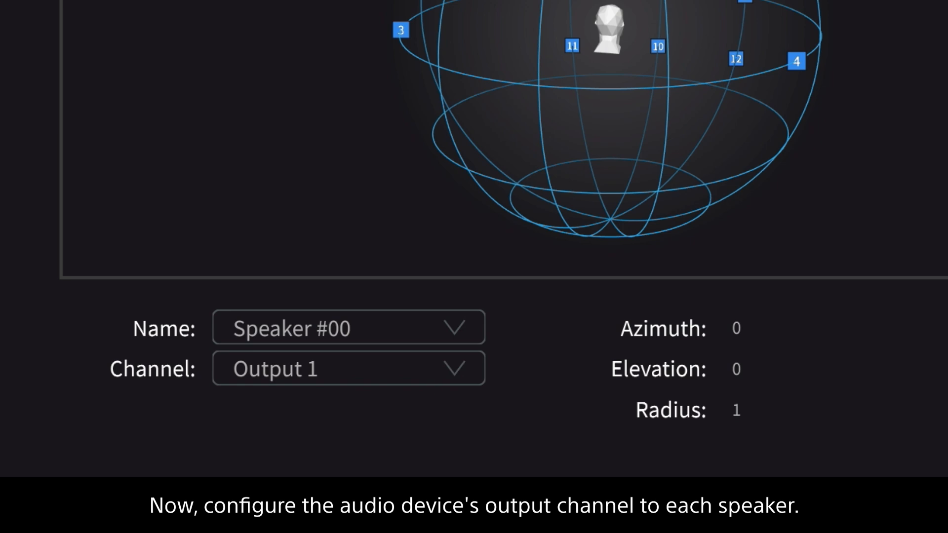
- Set the azimuth of Speaker #03 to 135 and its elevation to 10
{"action": "left_click", "coordinate": [461, 380]}
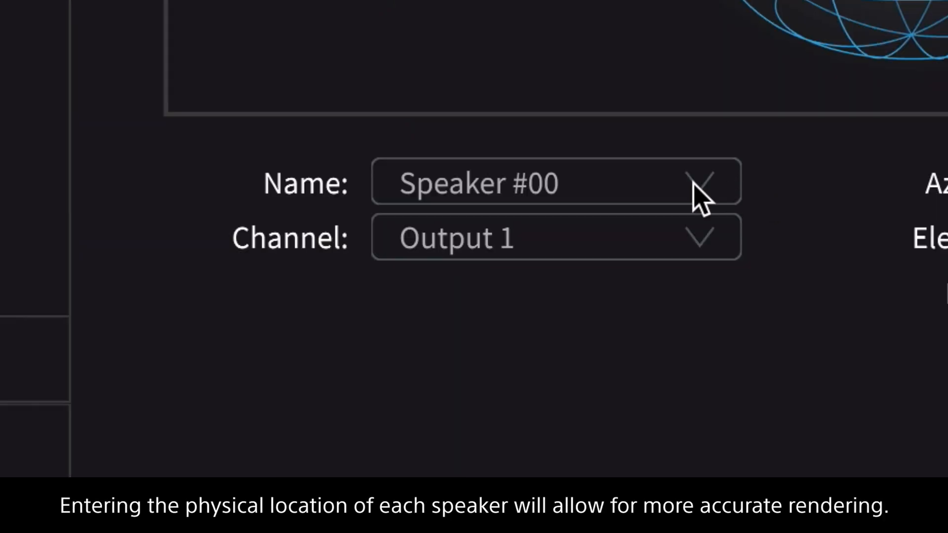
{"action": "left_click", "coordinate": [697, 192]}
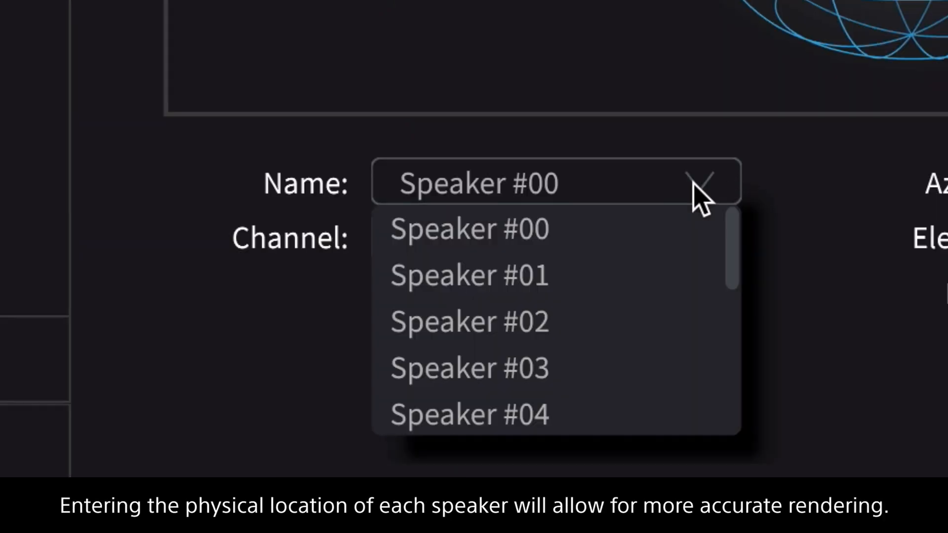
{"action": "left_click", "coordinate": [585, 363]}
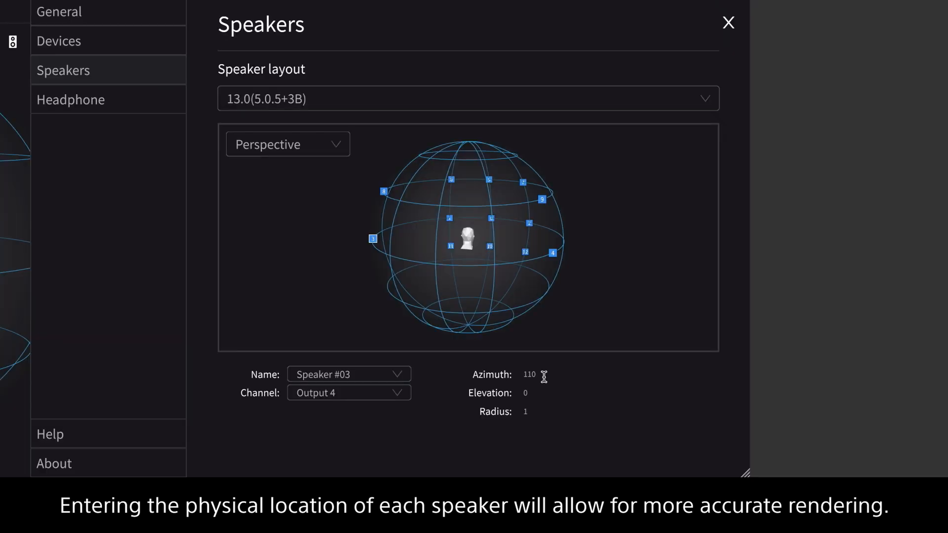
{"action": "left_click", "coordinate": [543, 377]}
{"action": "type", "text": "135"}
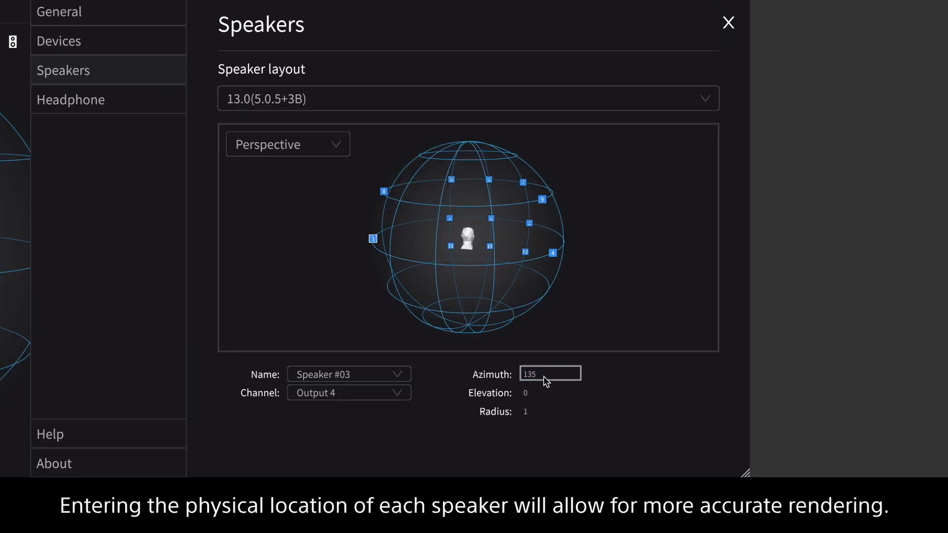
{"action": "key", "text": "Return"}
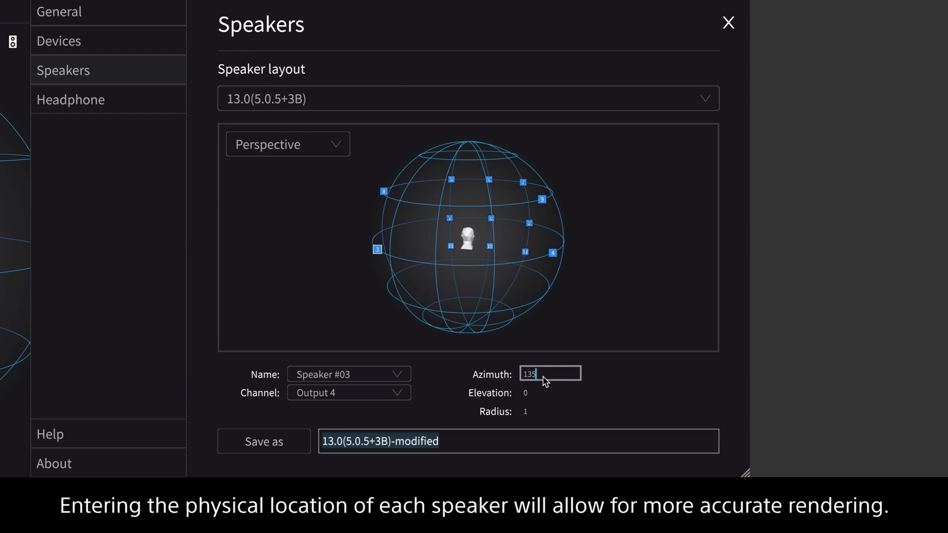
{"action": "left_click", "coordinate": [548, 392]}
{"action": "type", "text": "10"}
{"action": "key", "text": "Return"}
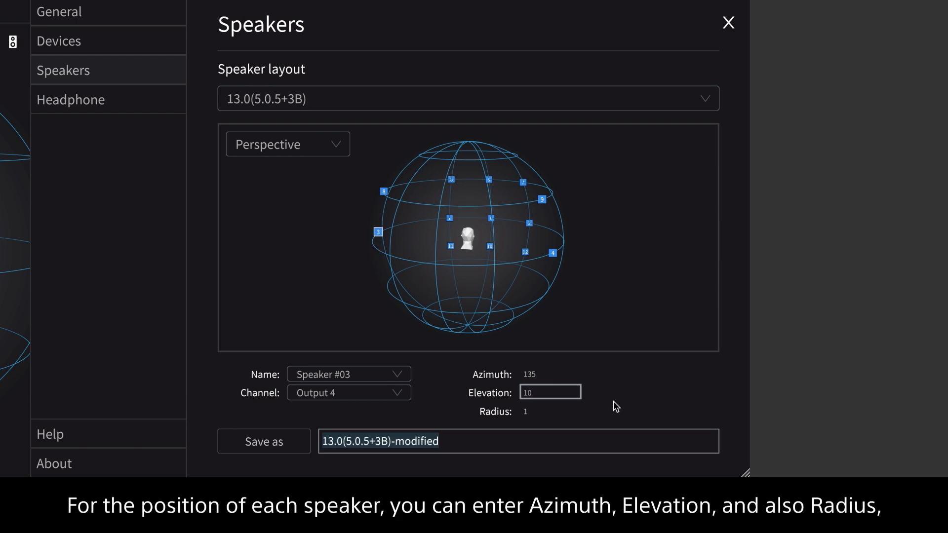
- Set the radius of Speaker #03 to 1.5 and save the custom speaker layout as 13.0(5.0.5+3B)-modified
{"action": "left_click", "coordinate": [556, 412]}
{"action": "type", "text": "1.5"}
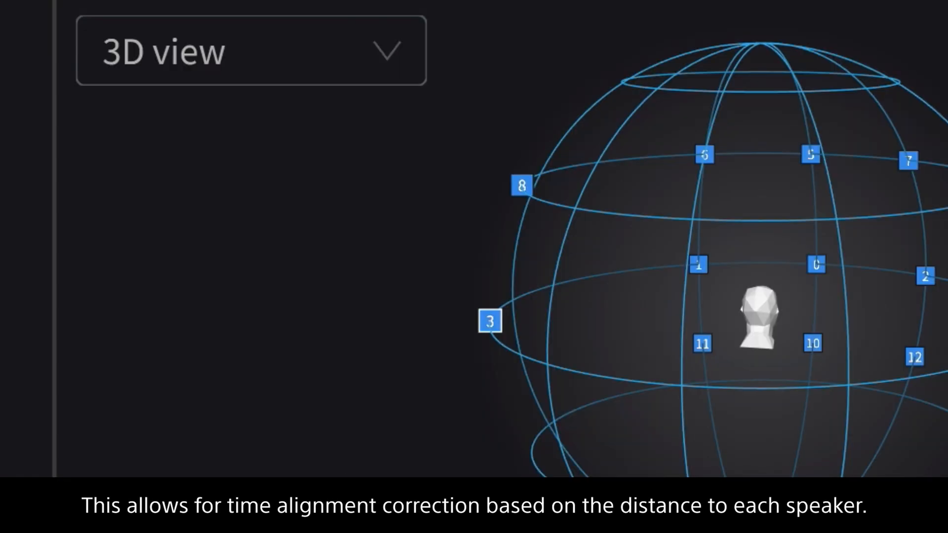
{"action": "key", "text": "Return"}
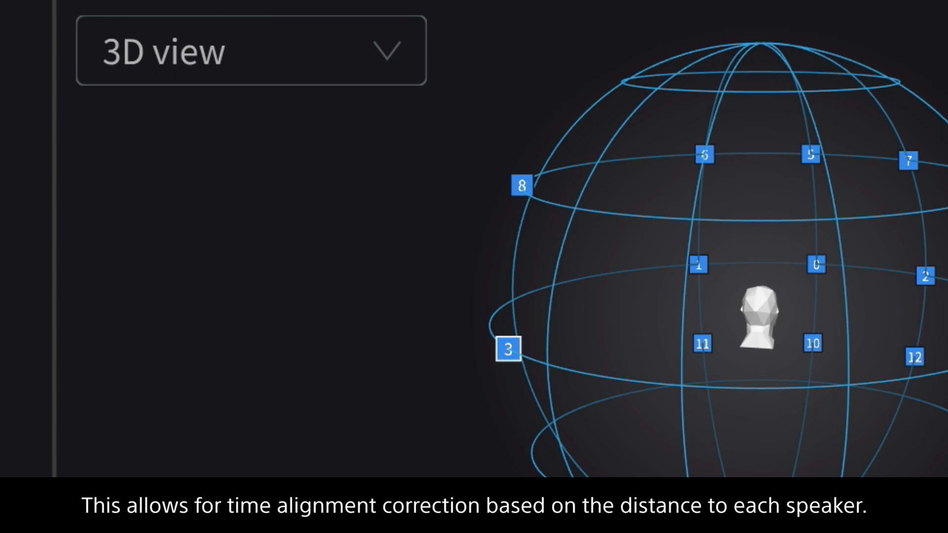
{"action": "key", "text": "Return"}
{"action": "key", "text": "Return"}
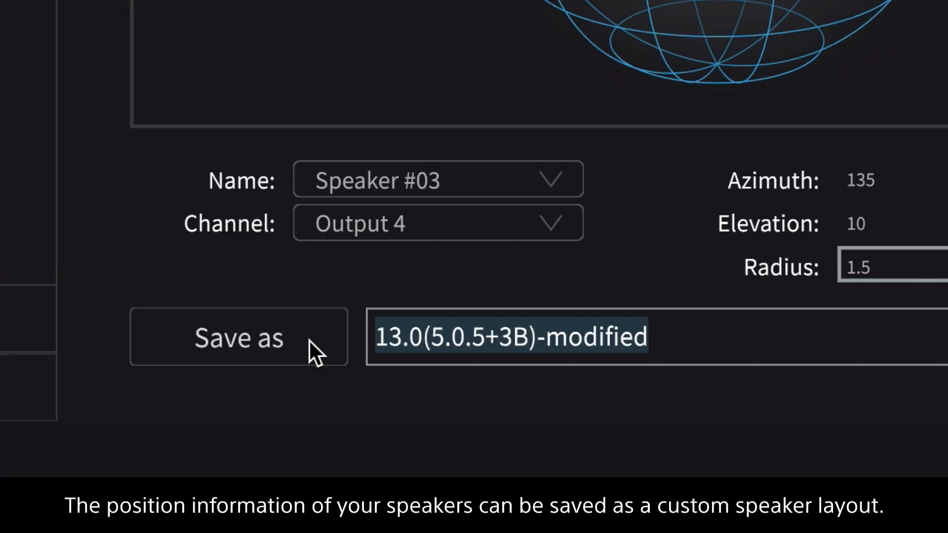
{"action": "left_click", "coordinate": [309, 340]}
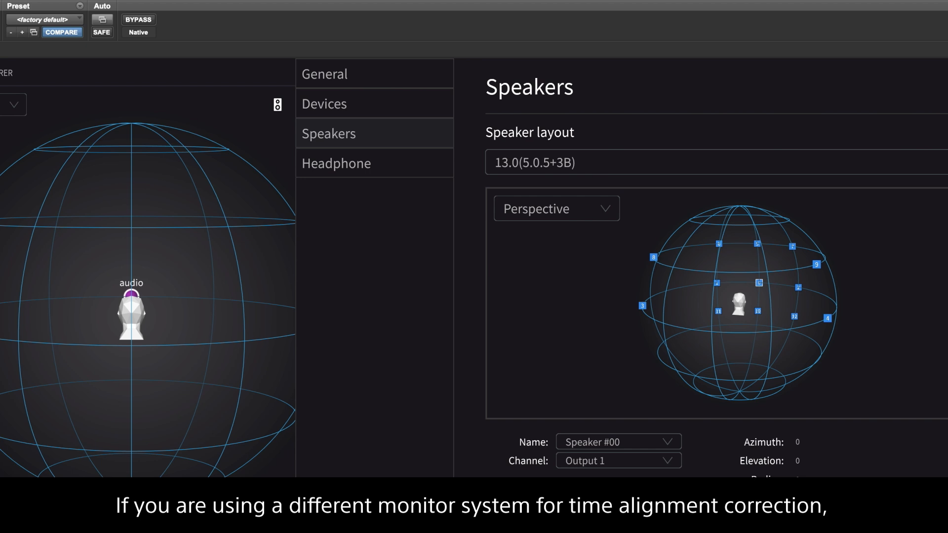
- In the headphone settings, set the left output channel to Phones 3 and the right one to Phones 4
{"action": "left_click", "coordinate": [412, 103]}
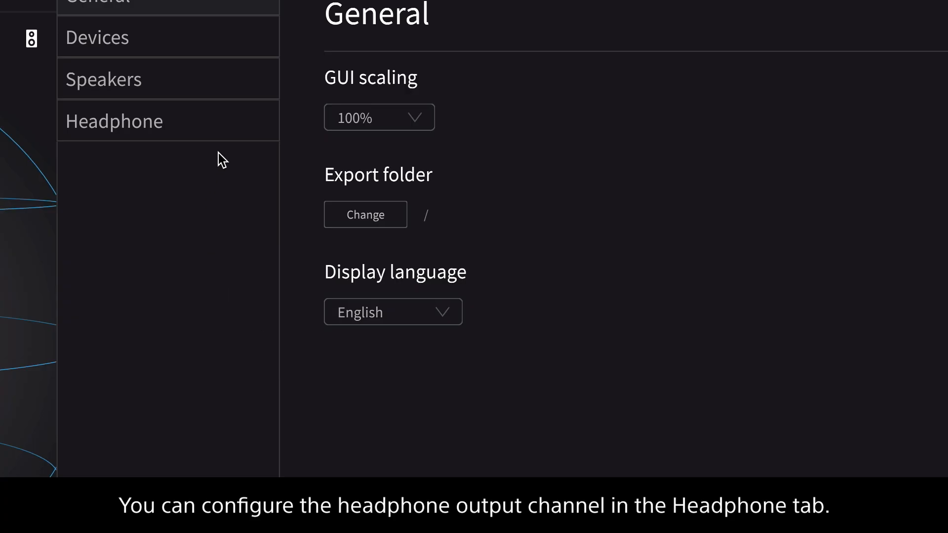
{"action": "left_click", "coordinate": [226, 131]}
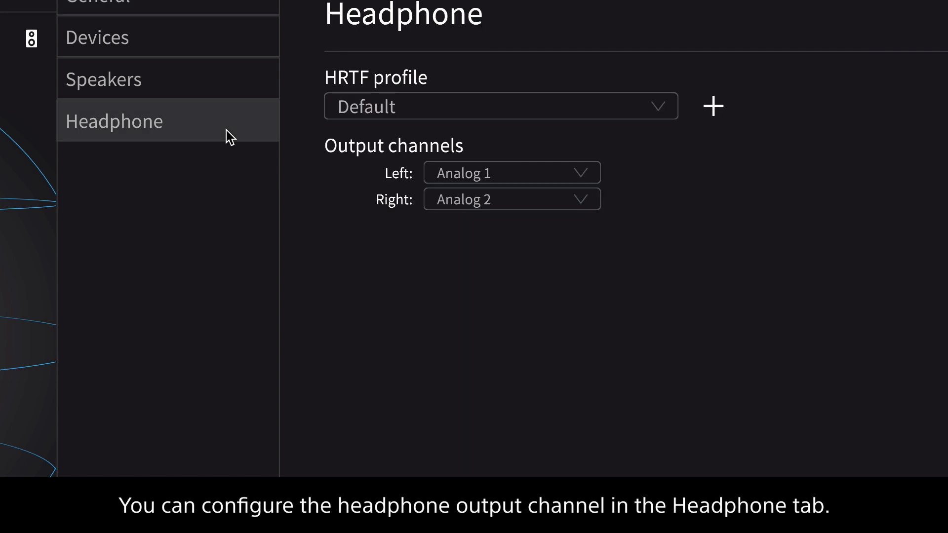
{"action": "left_click", "coordinate": [584, 178]}
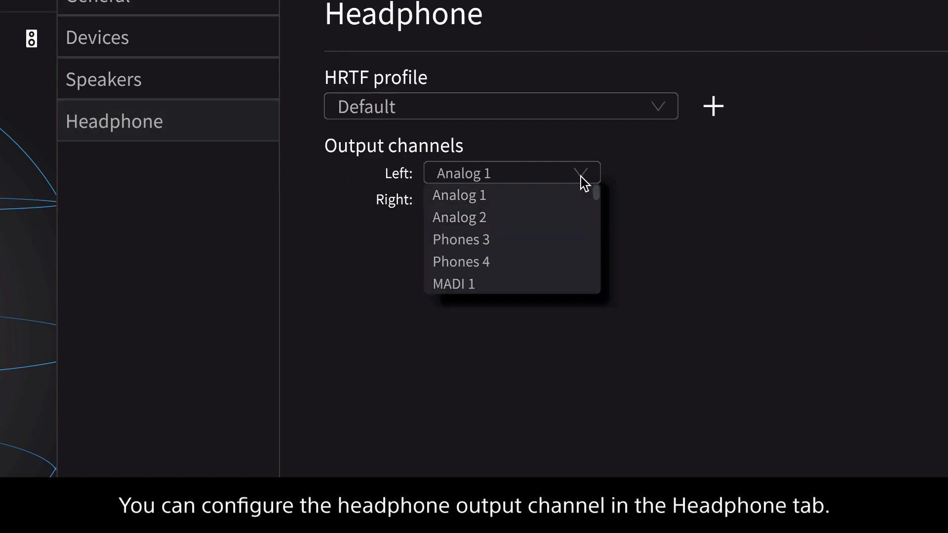
{"action": "left_click", "coordinate": [487, 244]}
{"action": "left_click", "coordinate": [587, 201]}
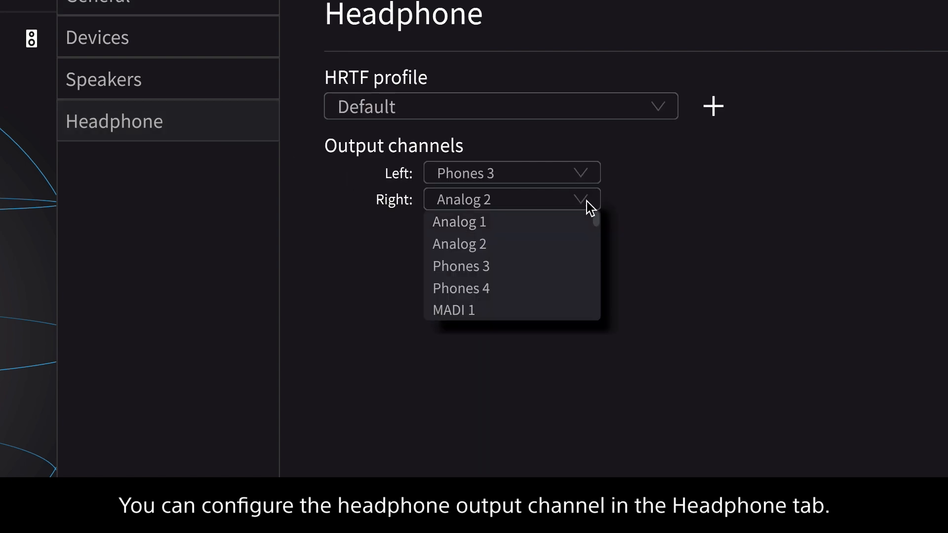
{"action": "left_click", "coordinate": [522, 289]}
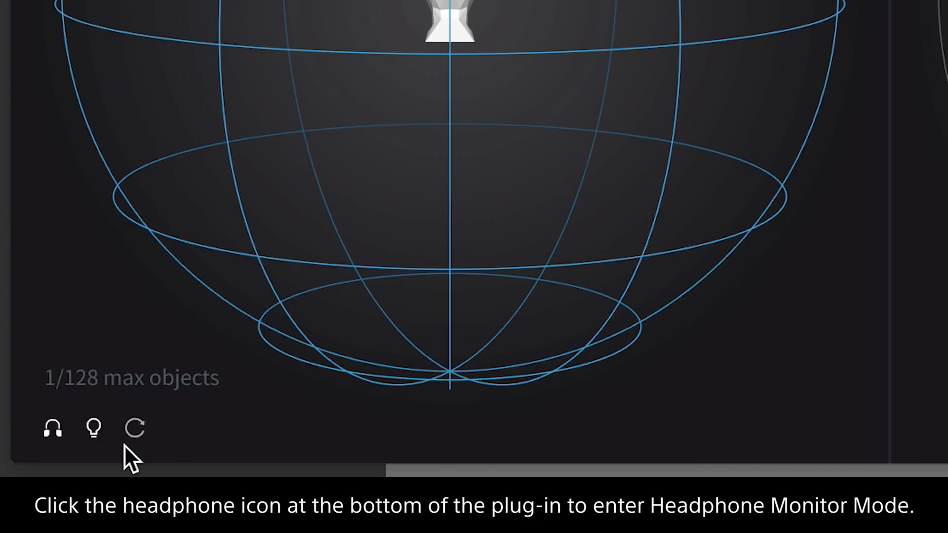
- Enable Headphone Monitor Mode and turn on the plug-in's power
{"action": "left_click", "coordinate": [44, 437]}
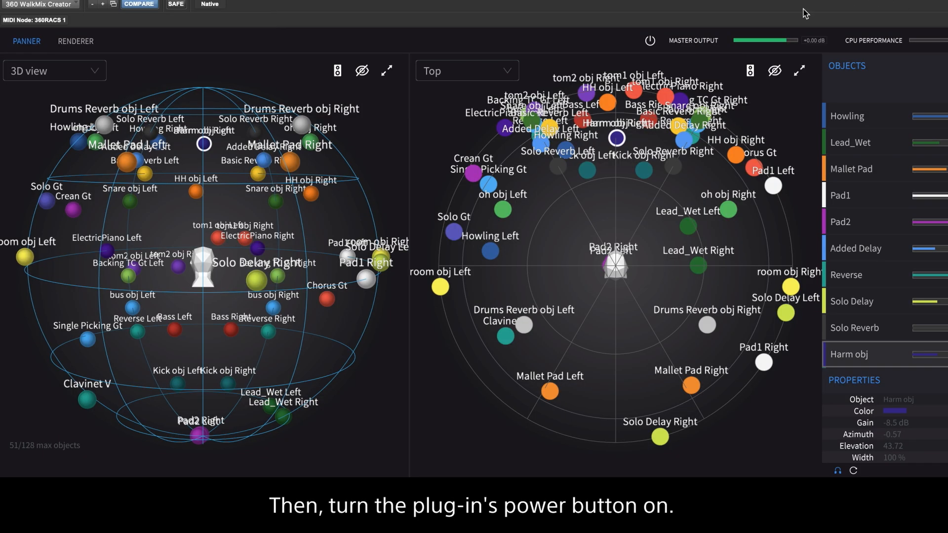
{"action": "left_click", "coordinate": [650, 41]}
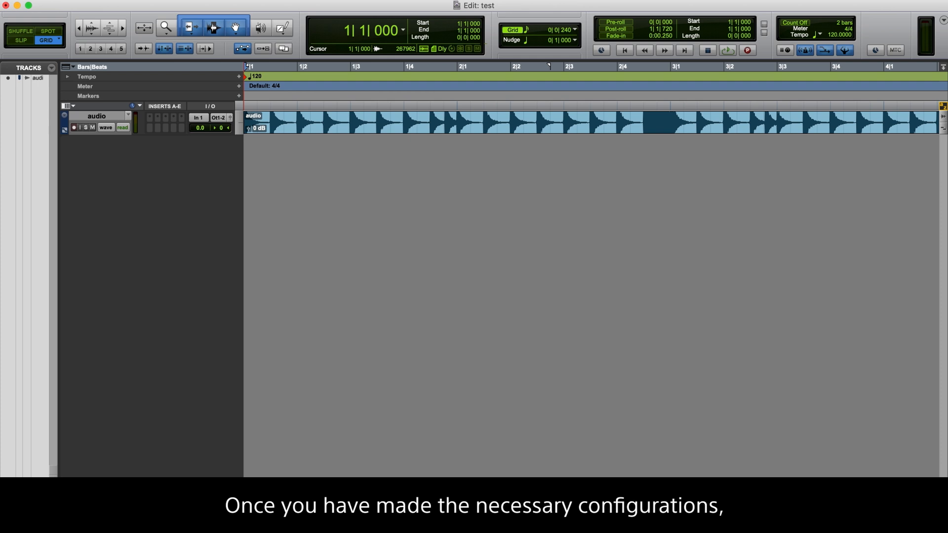
- Insert the 360 WalkMix Creator (mono) plug-in on the audio track
{"action": "left_click", "coordinate": [182, 130]}
{"action": "mouse_move", "coordinate": [223, 128]}
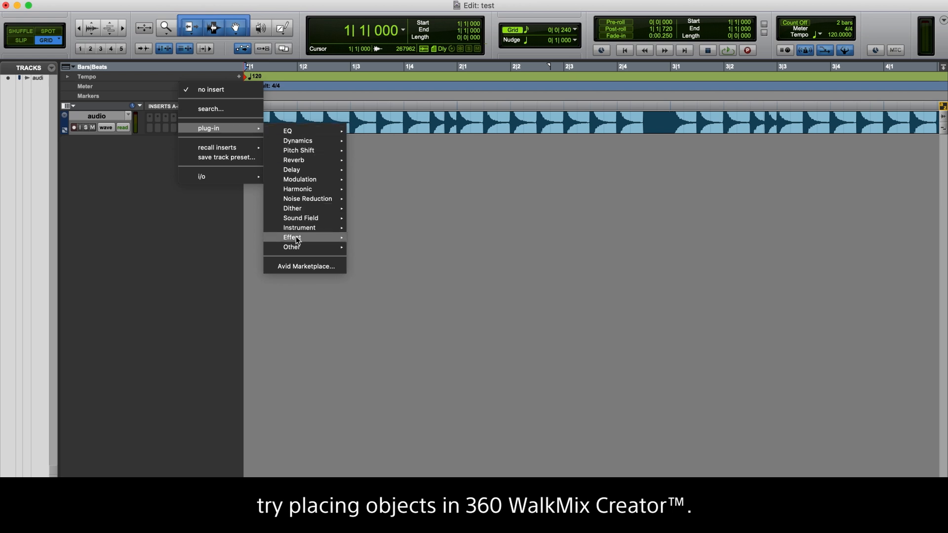
{"action": "mouse_move", "coordinate": [302, 248]}
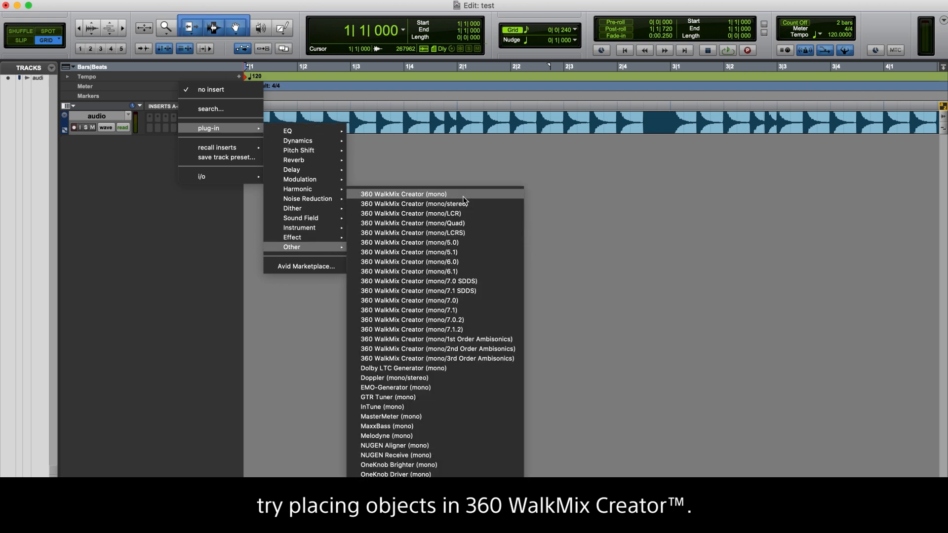